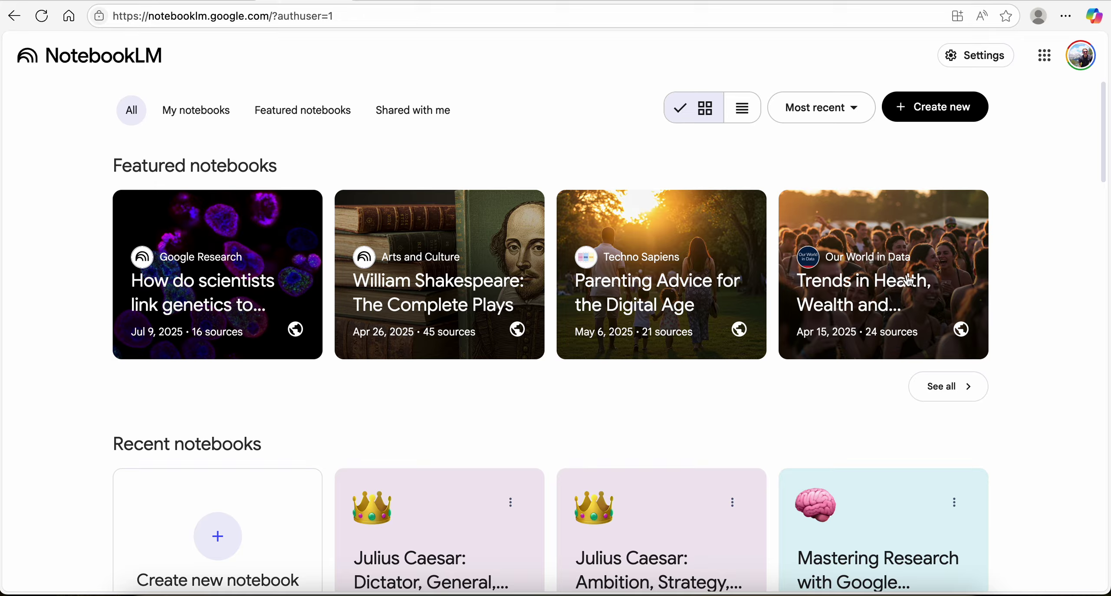
# Create a new notebook and search the web for sources on "Julius Caesar" with Discover sources
pyautogui.click(218, 537)
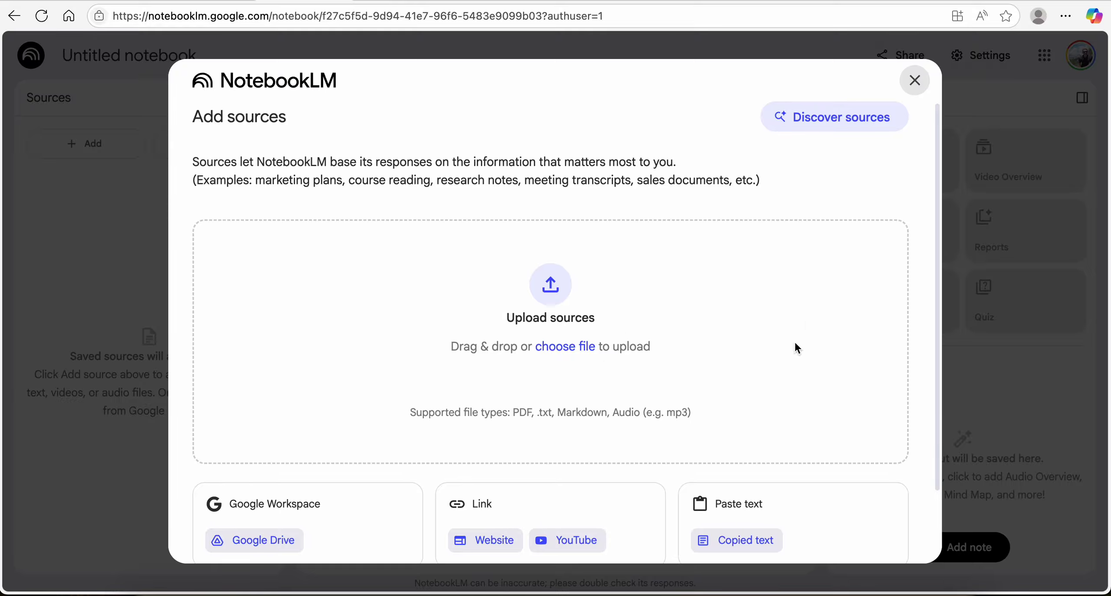
pyautogui.click(827, 126)
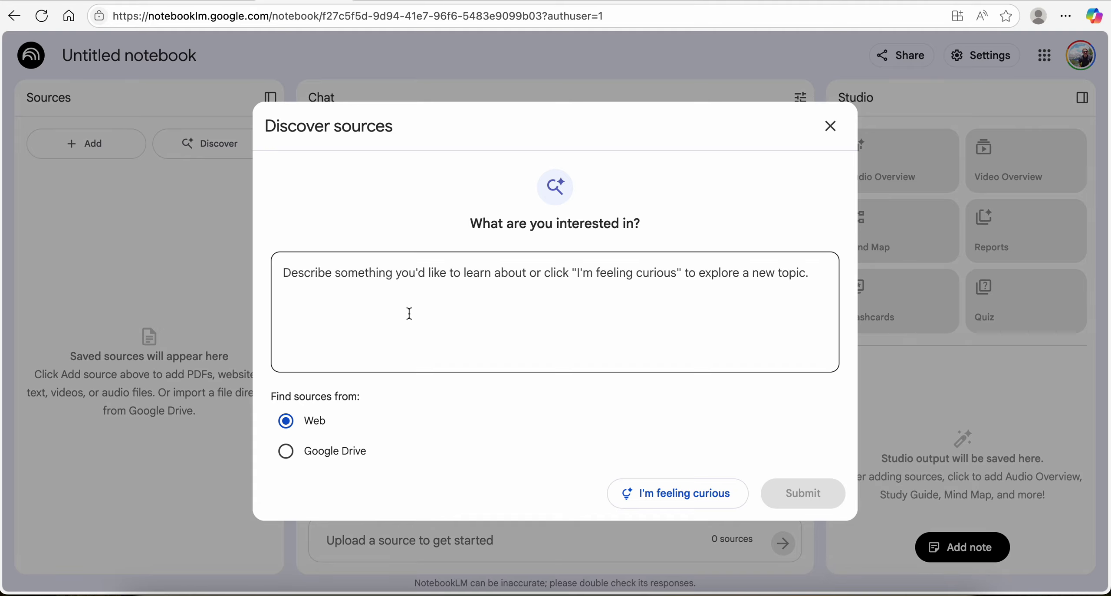
pyautogui.click(407, 293)
pyautogui.write('Julius Caesar')
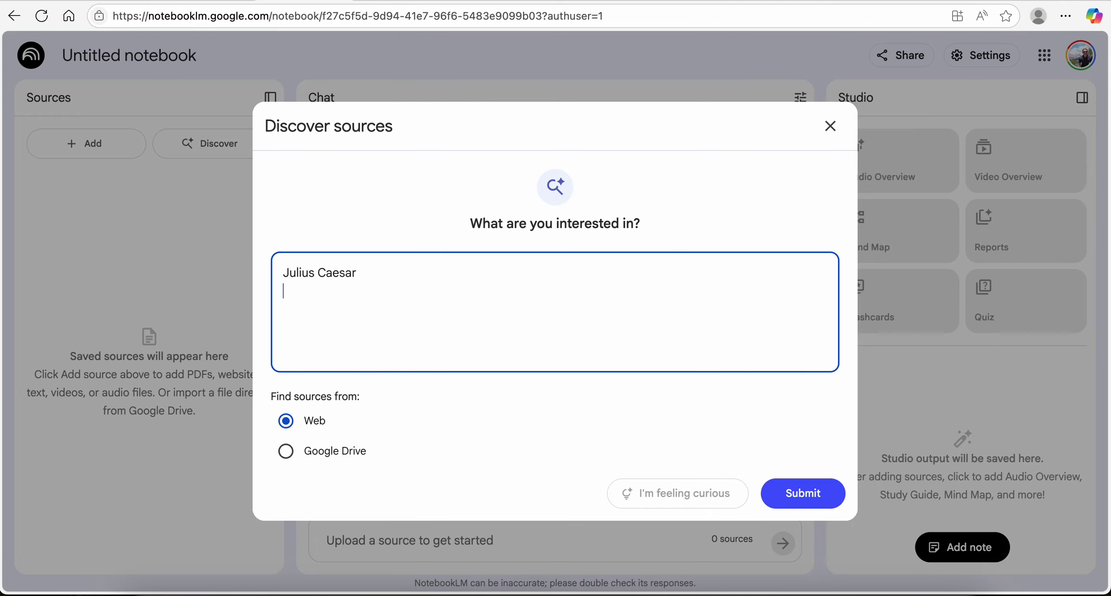
pyautogui.click(803, 494)
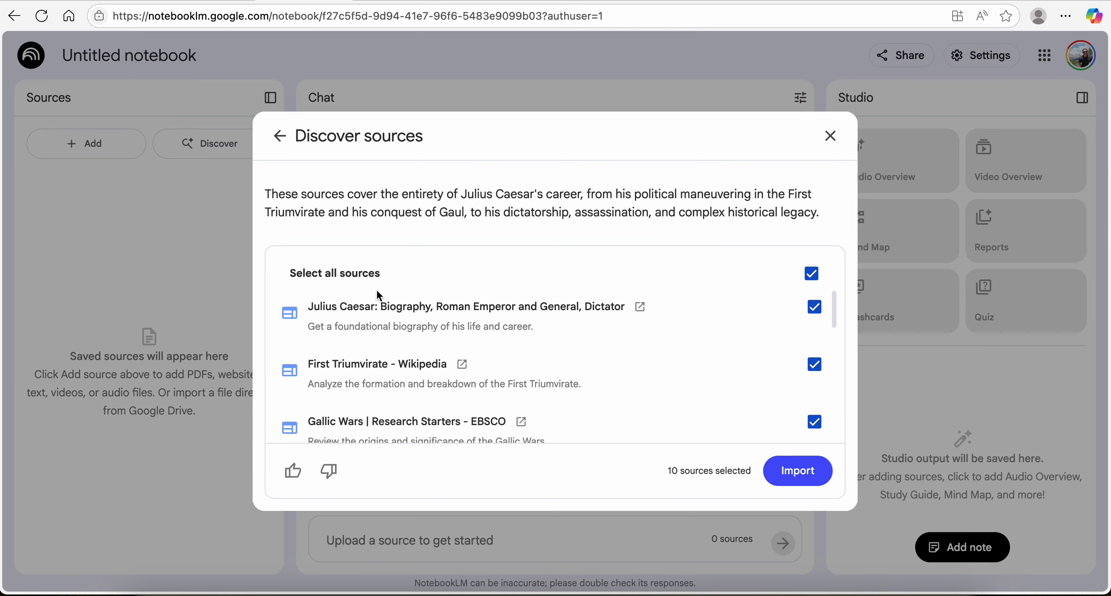
# Review the suggested Julius Caesar sources and import all of them into the notebook
pyautogui.scroll(-3, 508, 340)
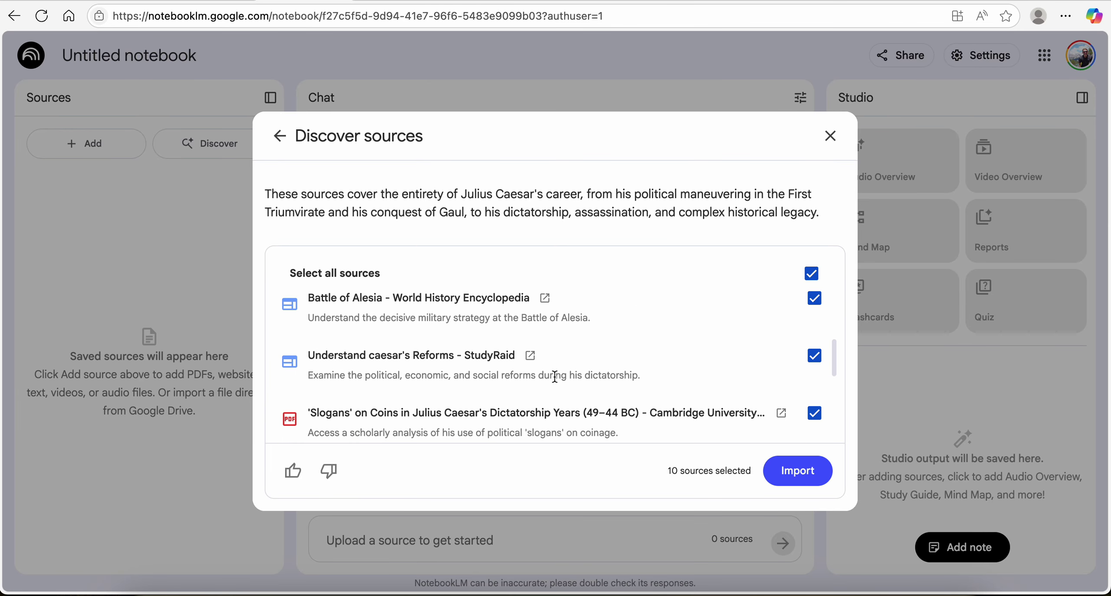
pyautogui.scroll(-1, 620, 377)
pyautogui.scroll(-4, 619, 377)
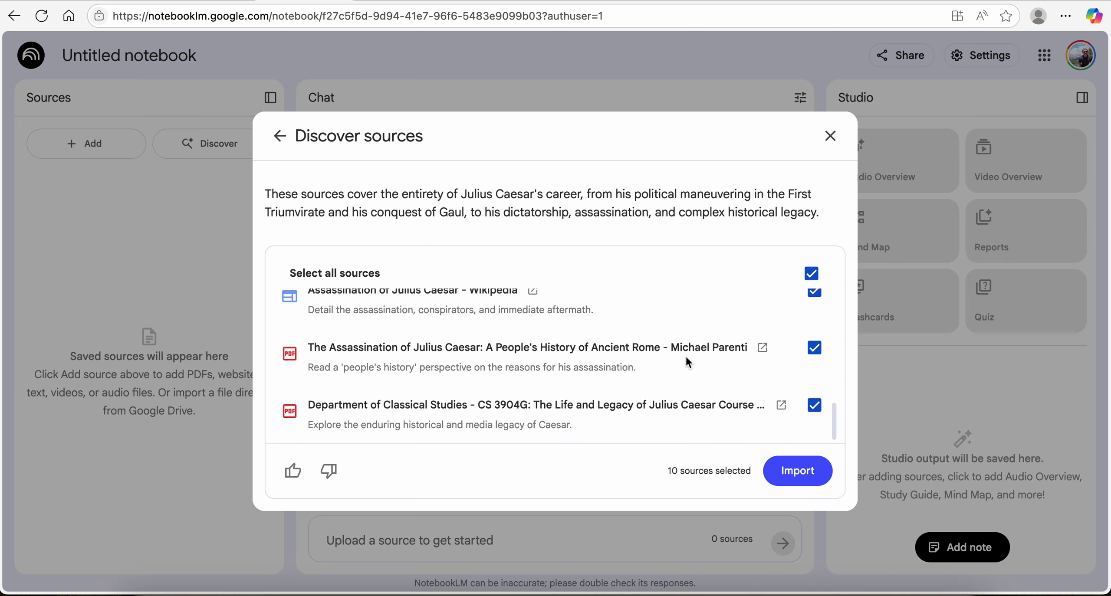
pyautogui.click(791, 471)
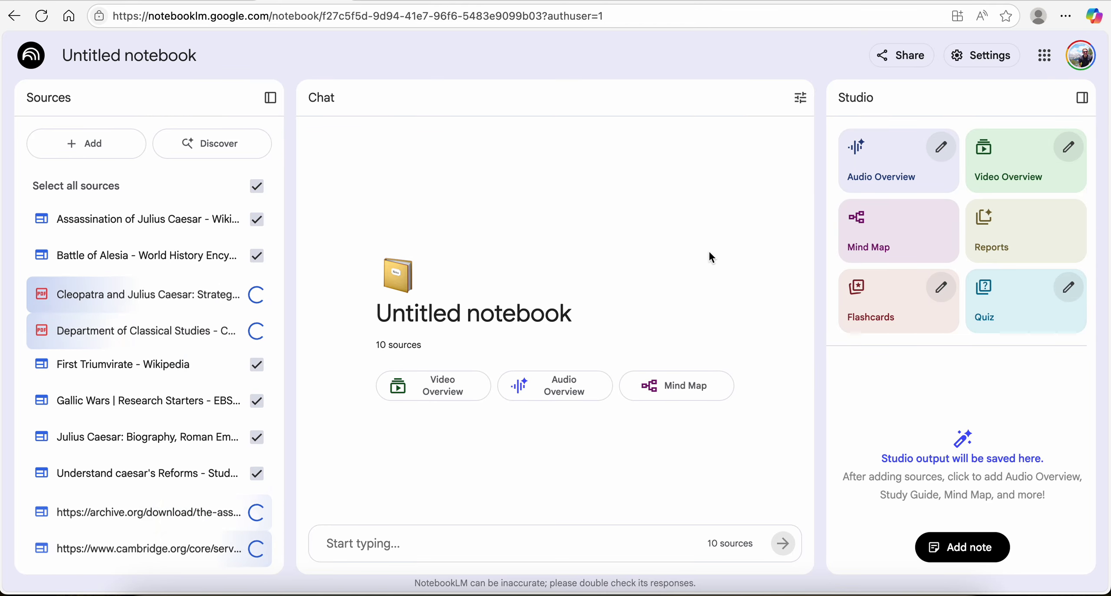
# Switch to the notebook "The Life and Death of Julius Caesar" and look over its Studio tools and saved outputs
pyautogui.click(222, 1)
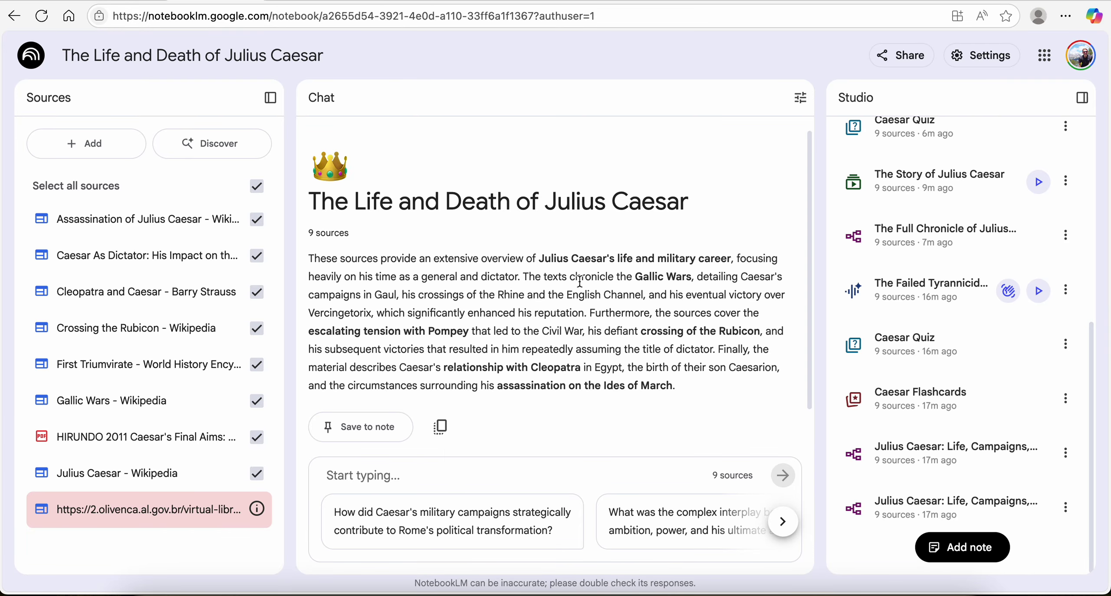
pyautogui.scroll(10, 965, 340)
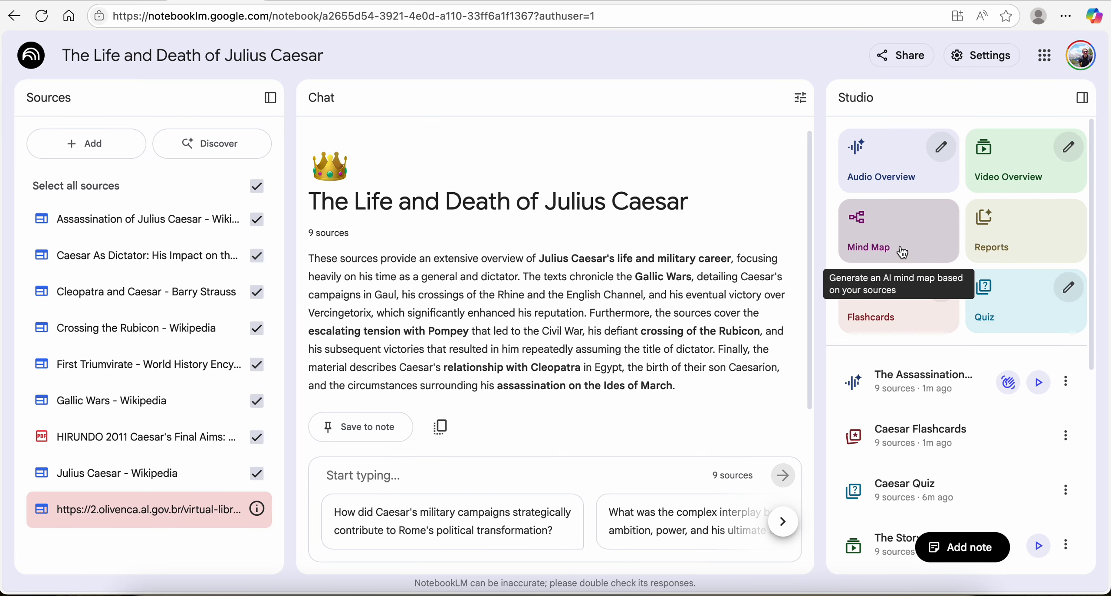
pyautogui.scroll(-1, 955, 429)
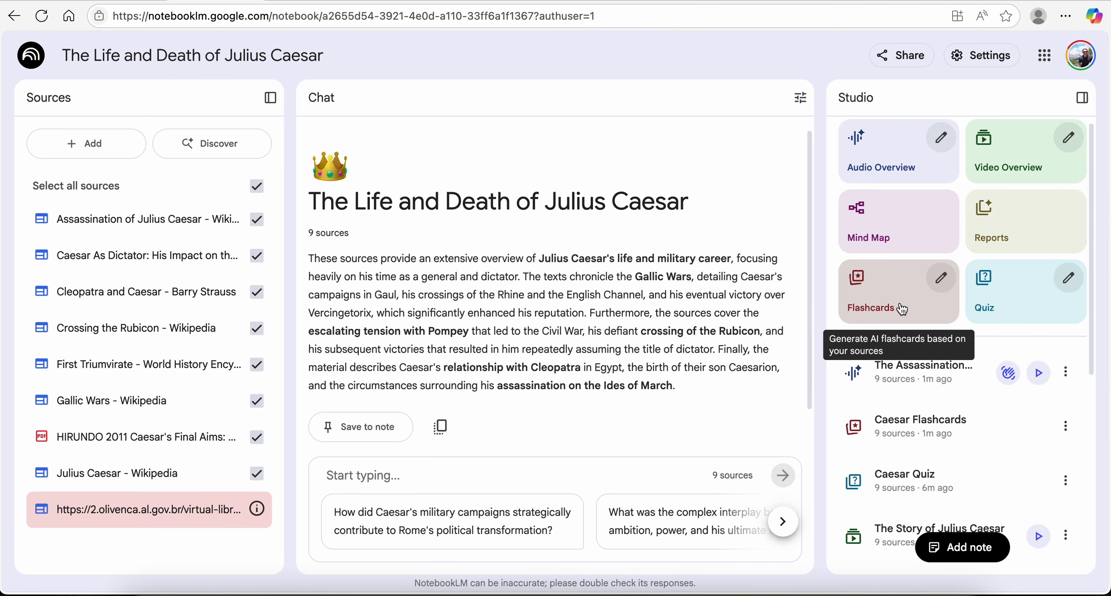
pyautogui.scroll(-1, 955, 443)
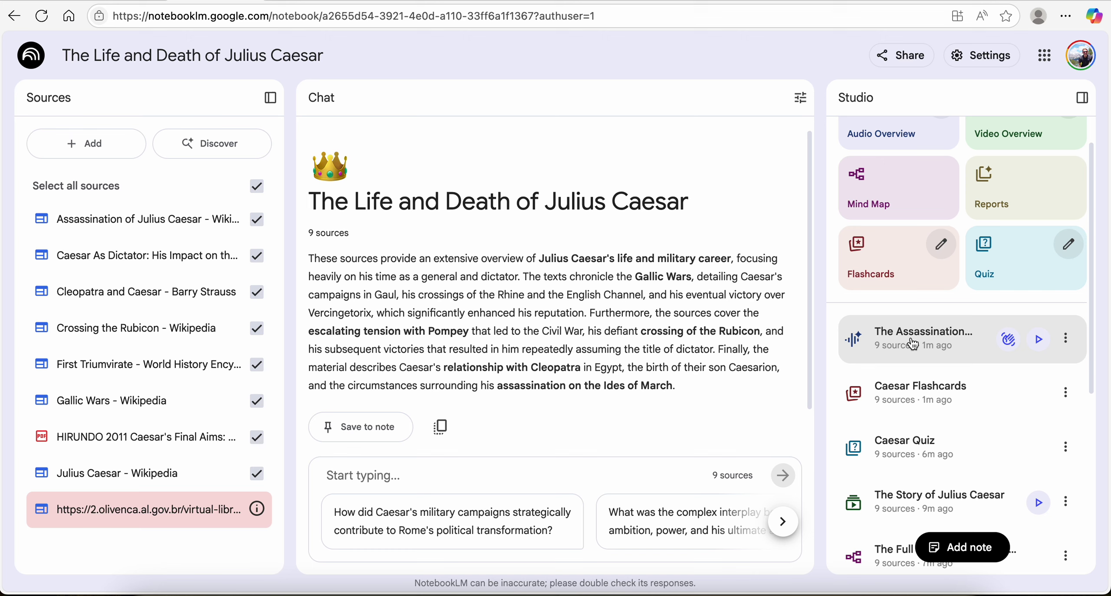
# Play the audio overview "The Assassination Paradox", skip ahead to about 04:31, and pause it
pyautogui.click(945, 349)
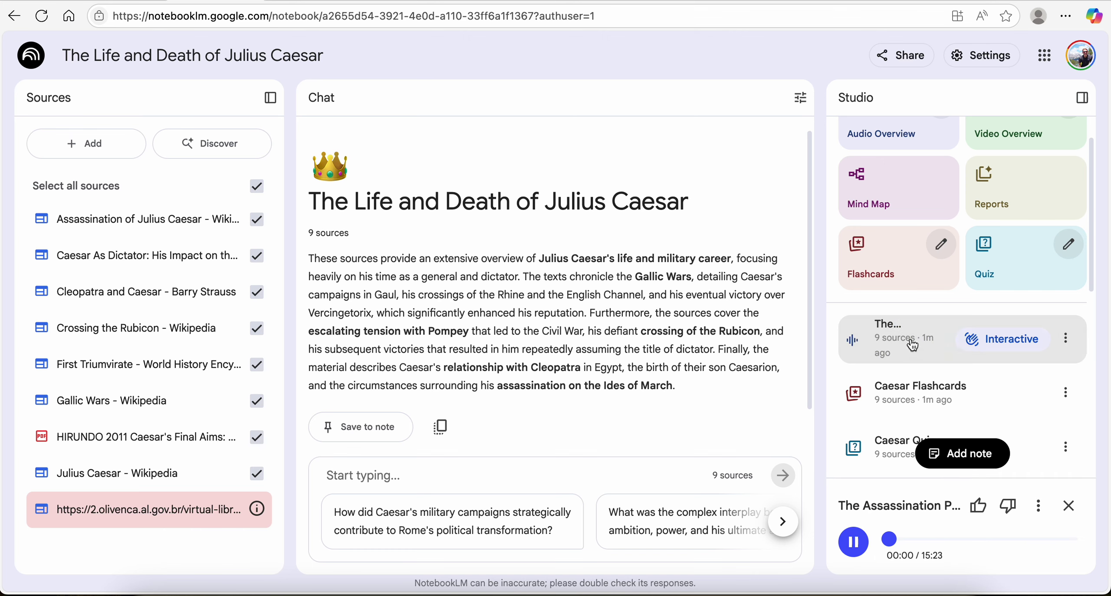
pyautogui.press('XF86AudioRaiseVolume')
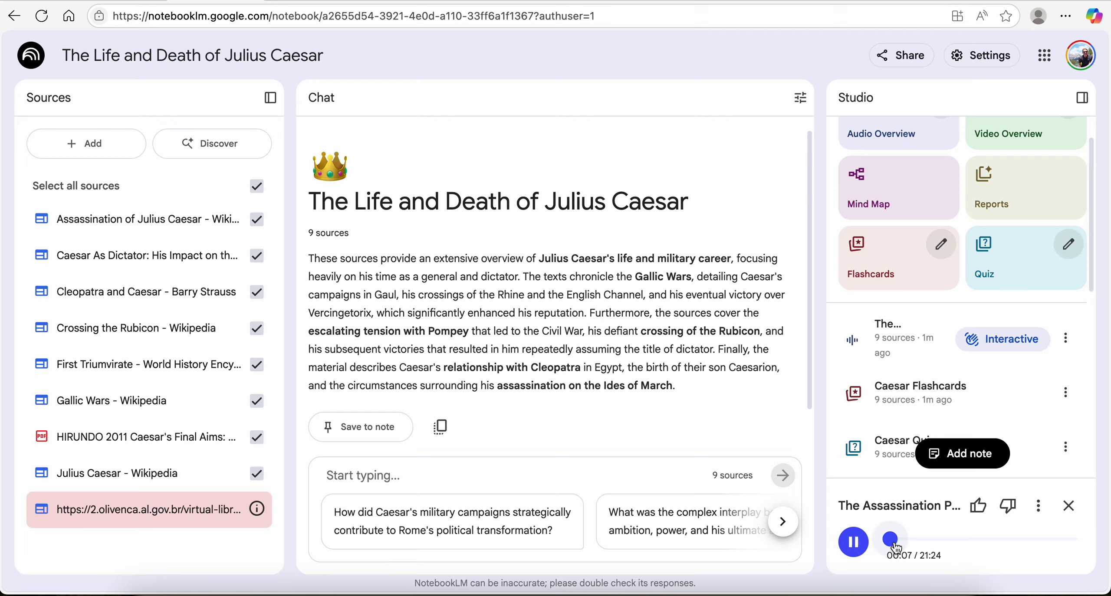
pyautogui.moveTo(892, 541); pyautogui.dragTo(929, 540)
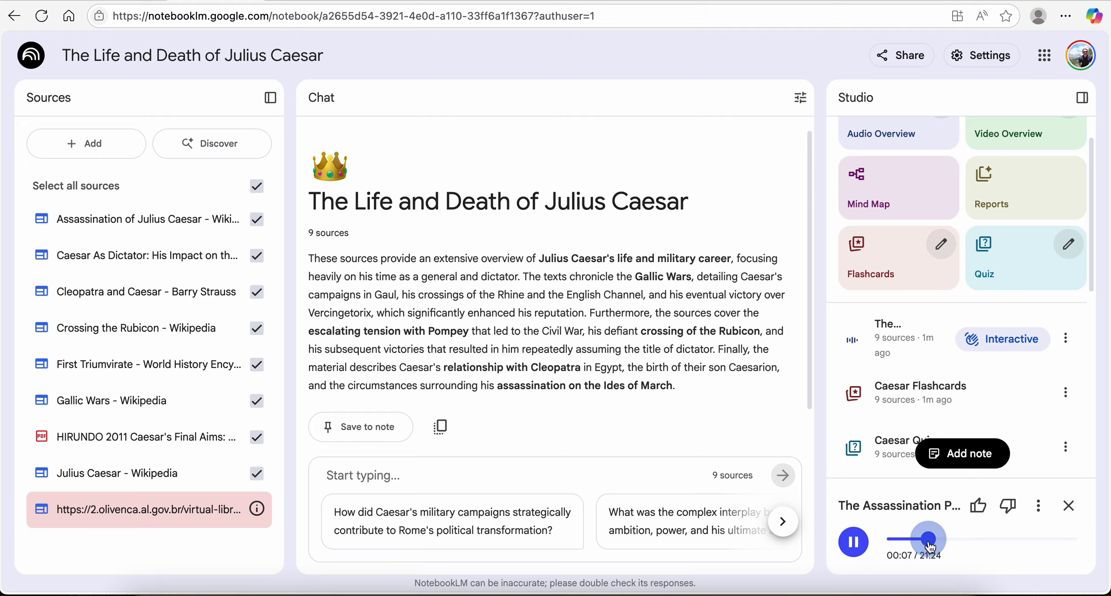
pyautogui.click(854, 548)
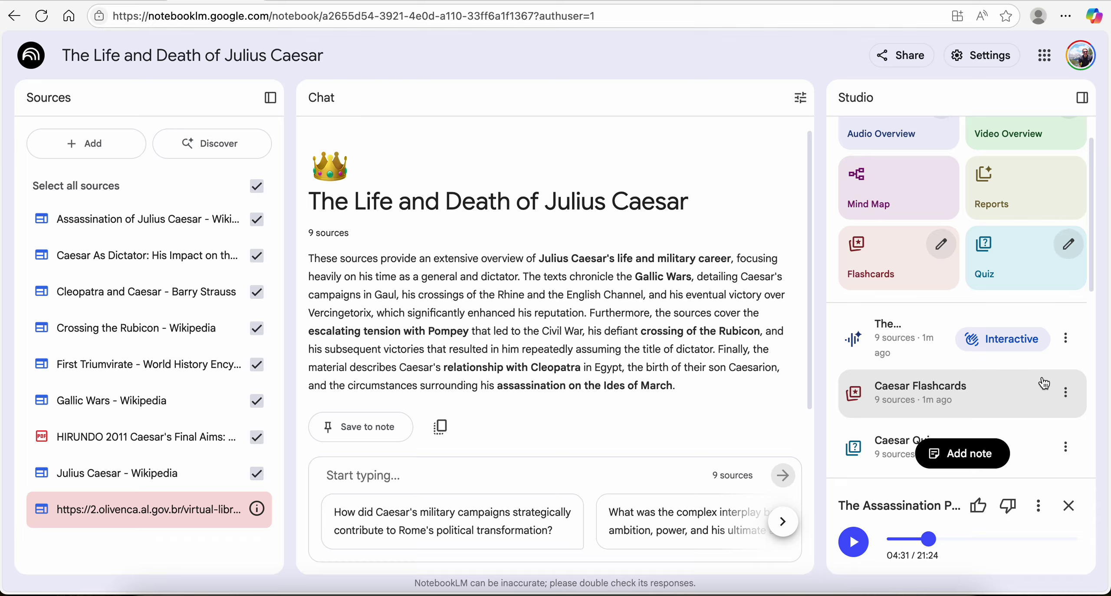
pyautogui.click(853, 543)
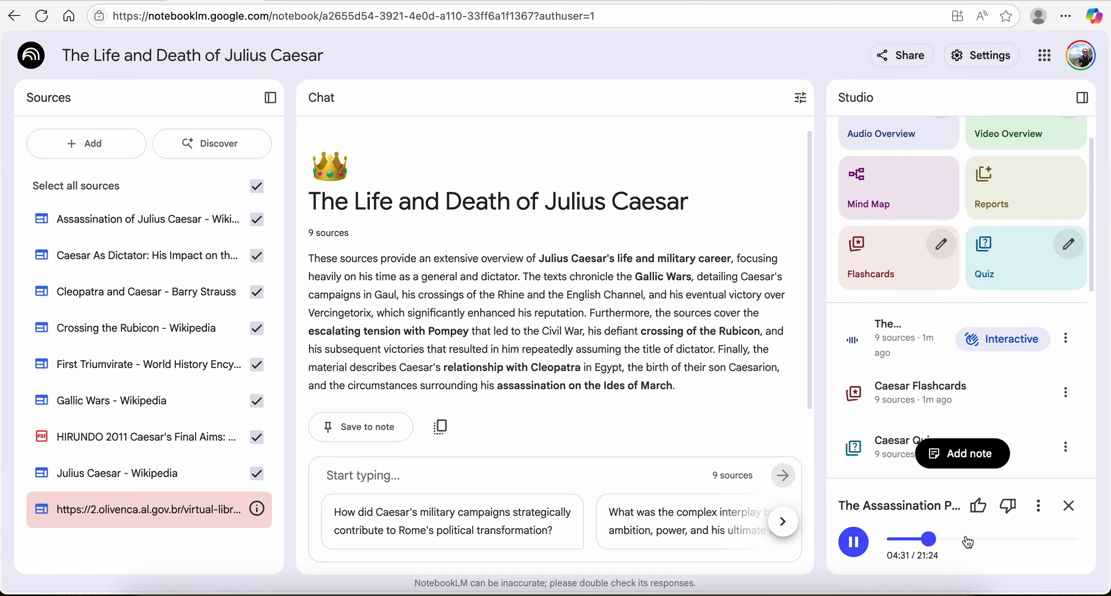
pyautogui.click(852, 548)
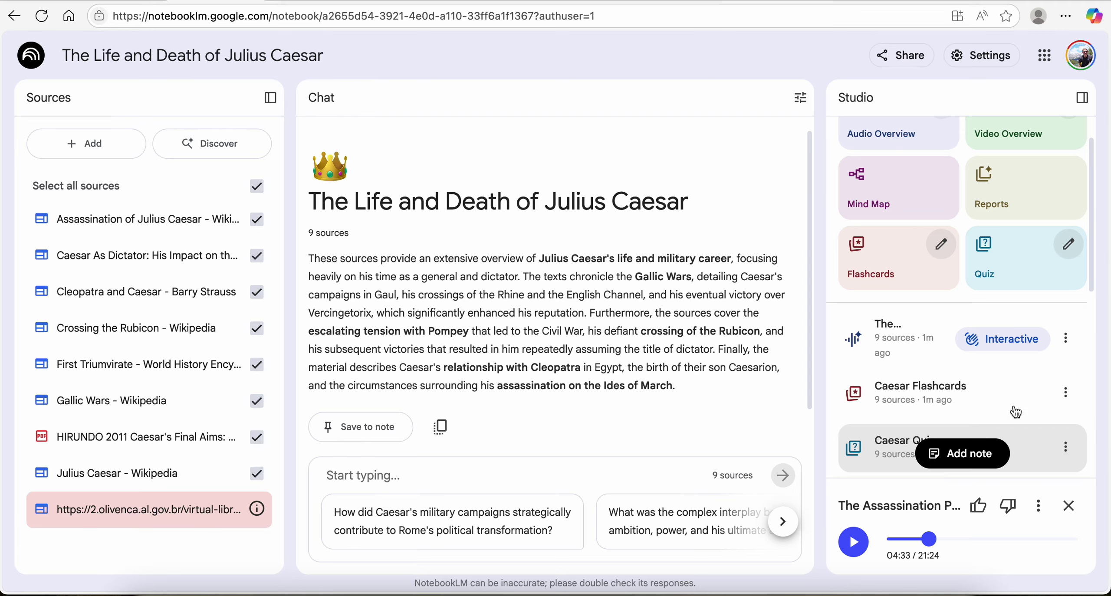
# Open the Assassination Paradox audio overview in interactive mode, play it, try joining the conversation, and pause playback
pyautogui.rightClick(1002, 342)
pyautogui.click(914, 343)
pyautogui.click(1017, 342)
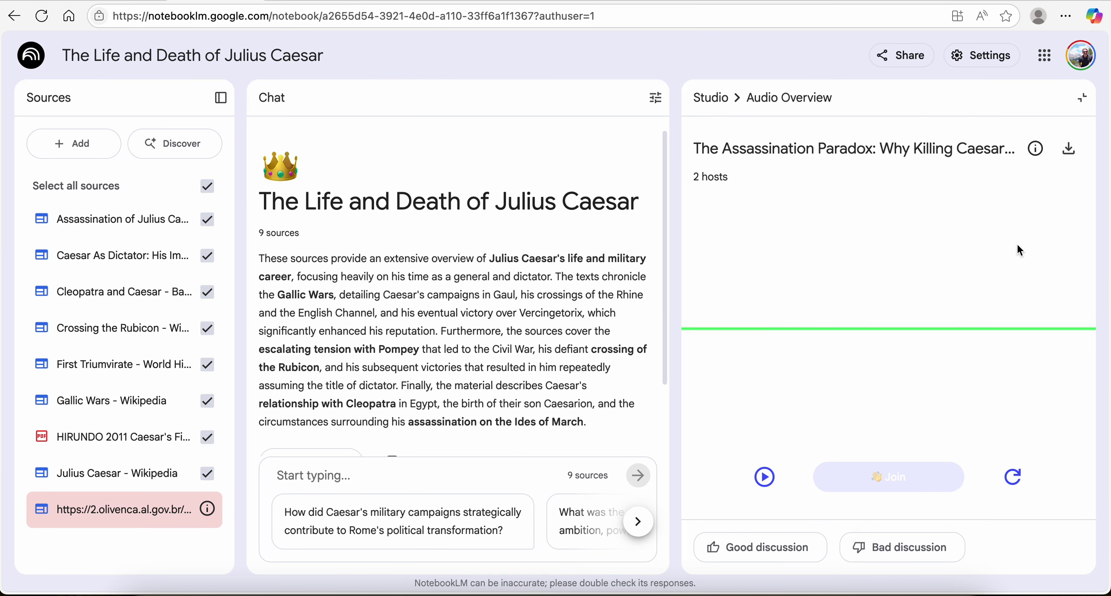
pyautogui.click(764, 477)
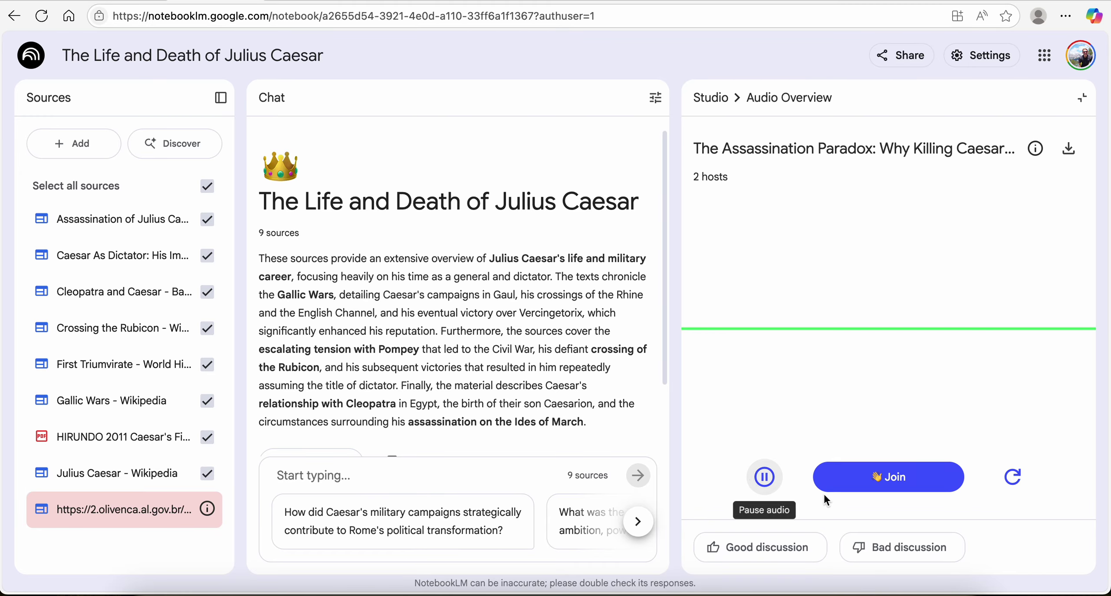
pyautogui.click(911, 477)
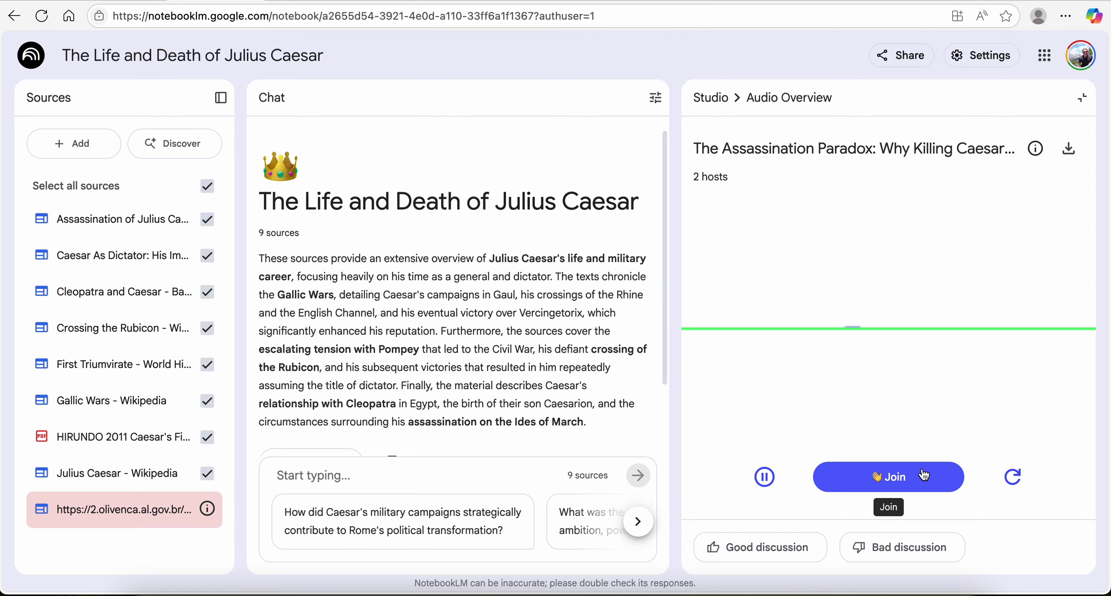
pyautogui.click(765, 477)
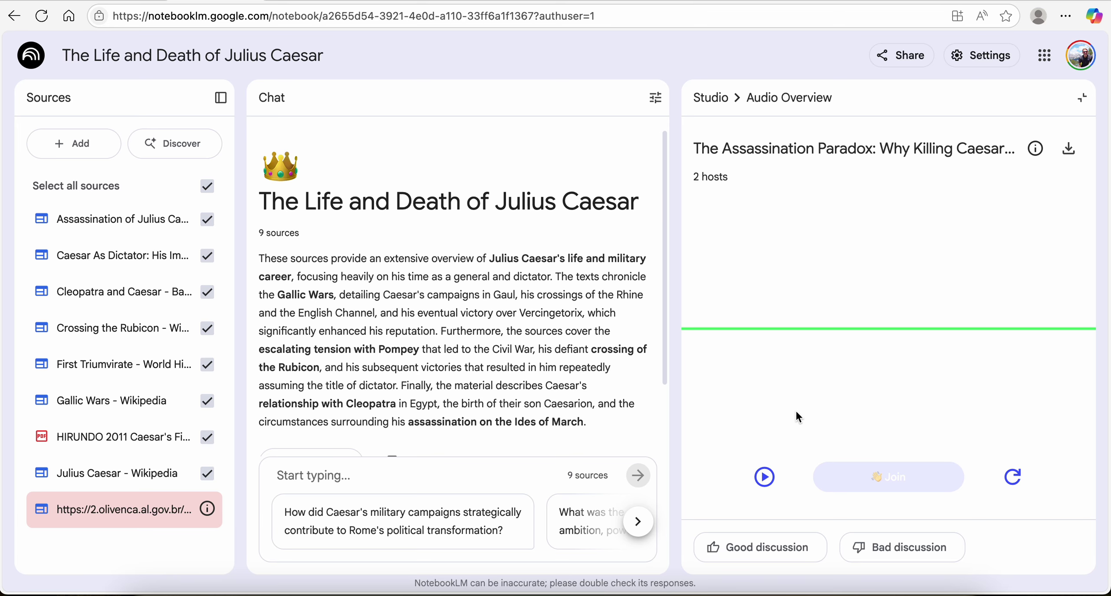
# Return to the Studio overview and generate a new Video Overview from the notebook's sources
pyautogui.click(1084, 100)
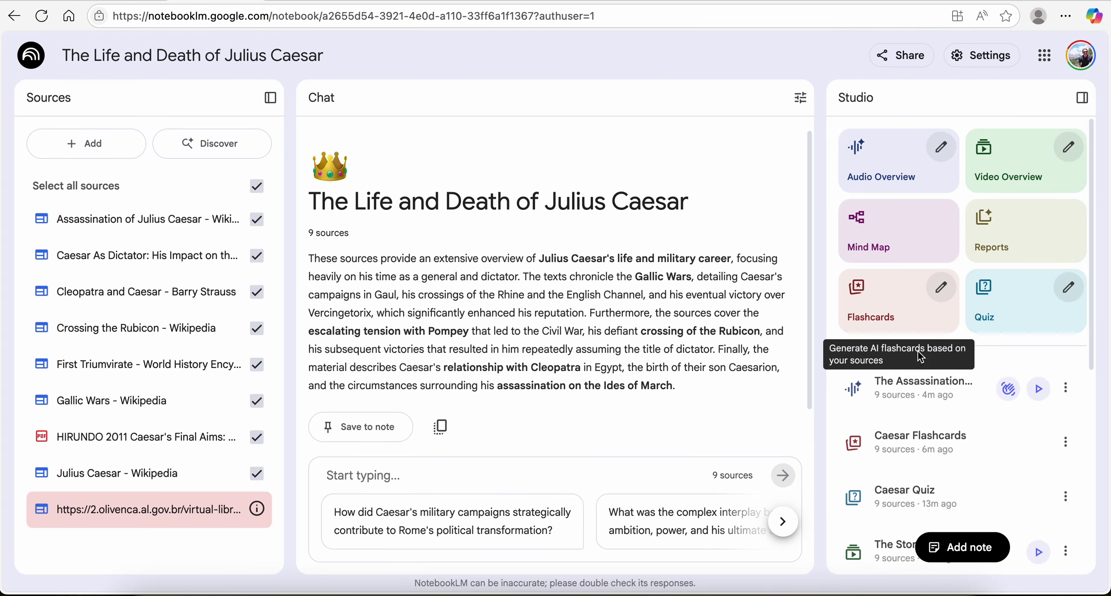
pyautogui.click(1033, 170)
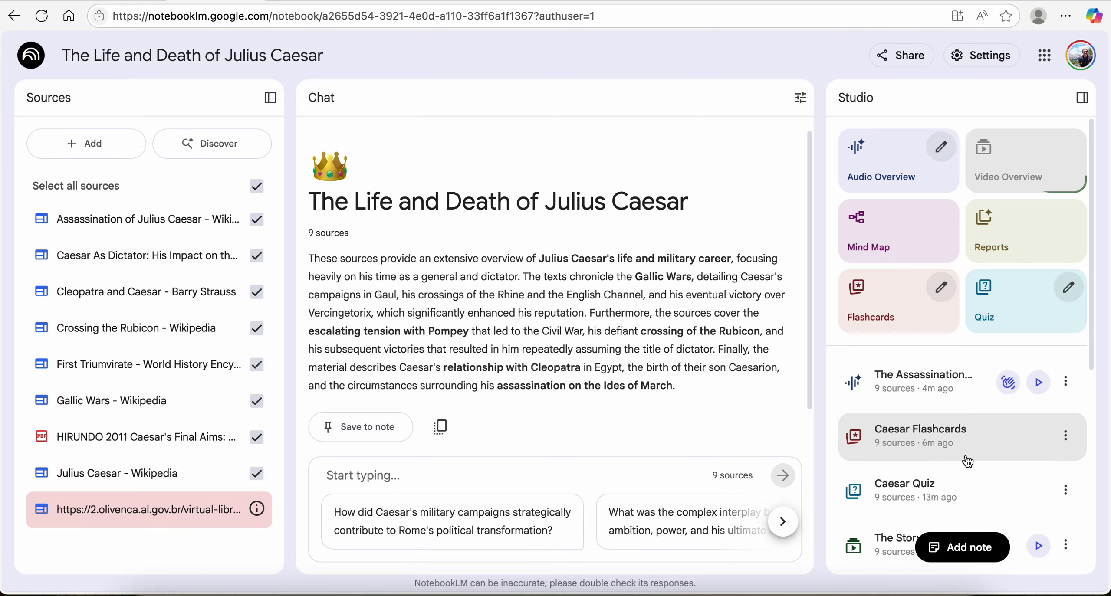
# Open the video overview "The Story of Julius Caesar", preview it at about 03:22 and 04:01, and return to Studio
pyautogui.scroll(-3, 963, 452)
pyautogui.click(955, 430)
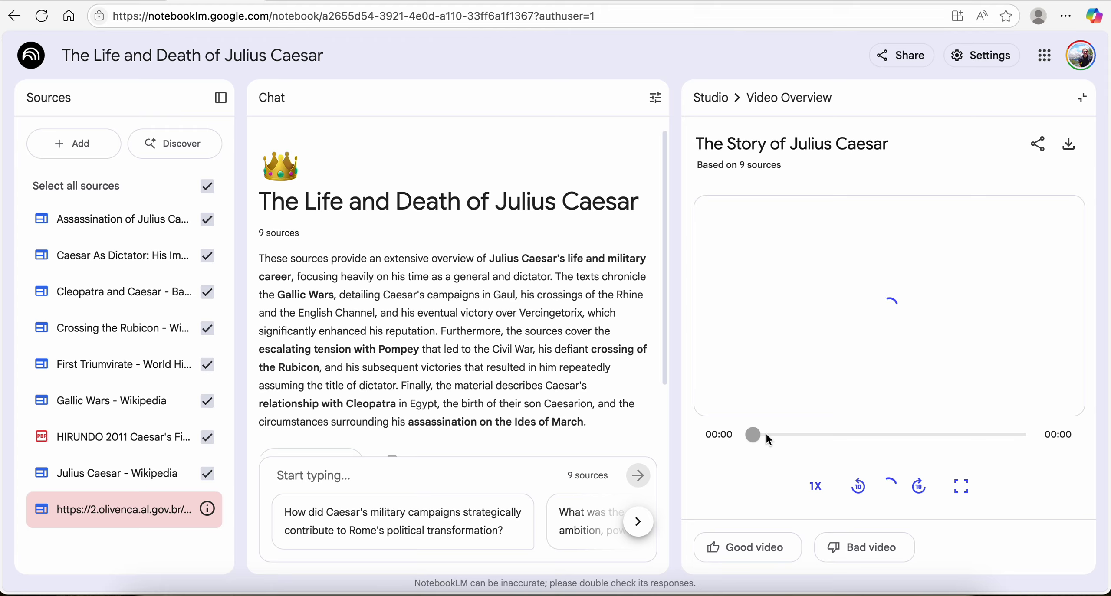
pyautogui.moveTo(755, 431); pyautogui.dragTo(881, 429)
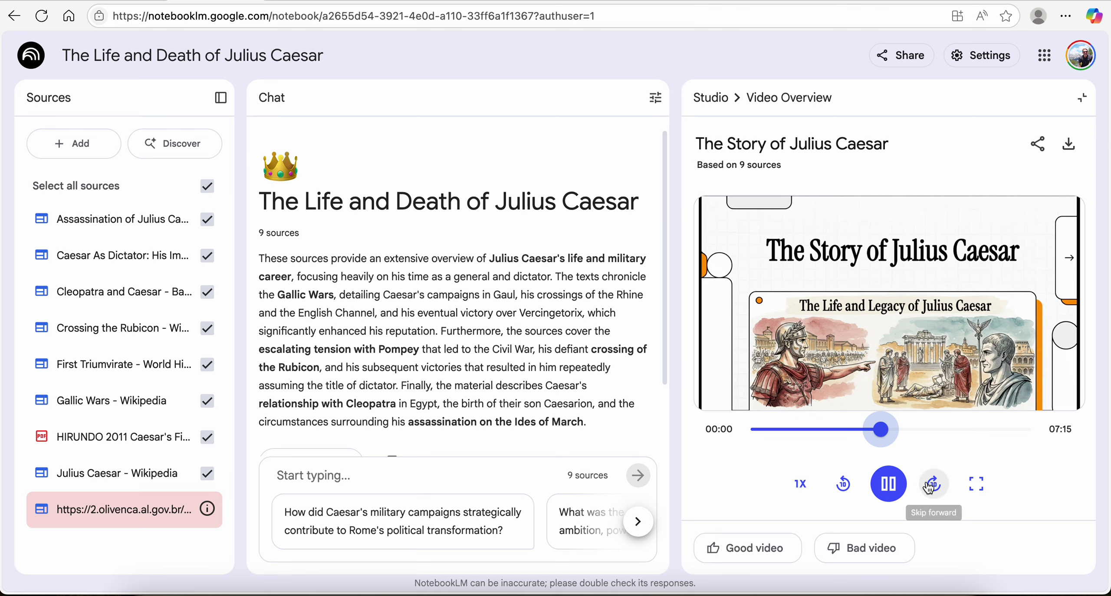
pyautogui.click(898, 489)
pyautogui.click(900, 490)
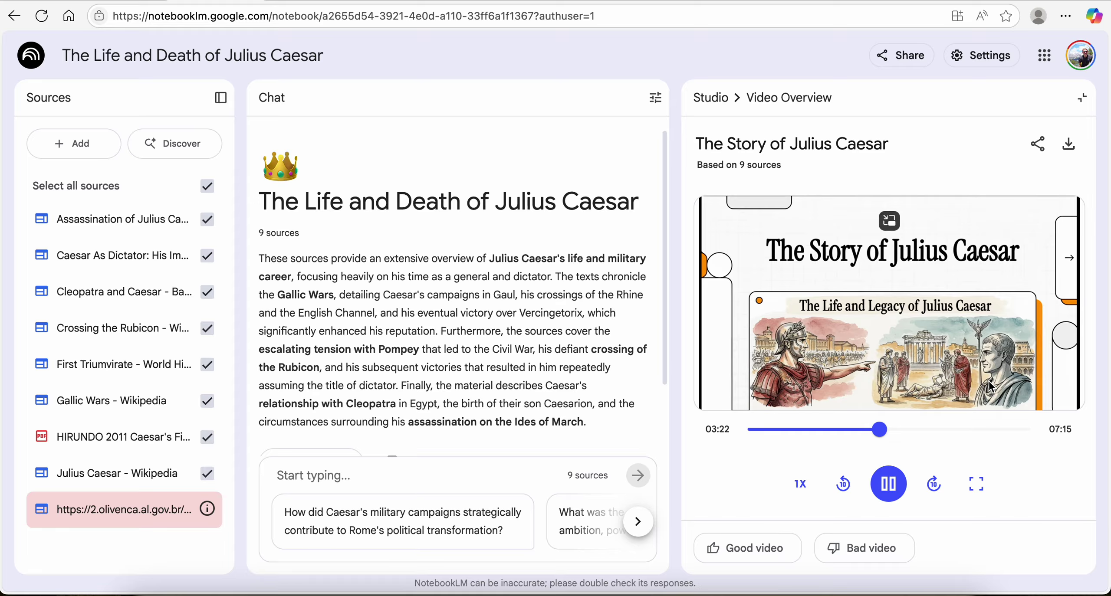
pyautogui.click(906, 434)
pyautogui.click(899, 486)
pyautogui.click(899, 486)
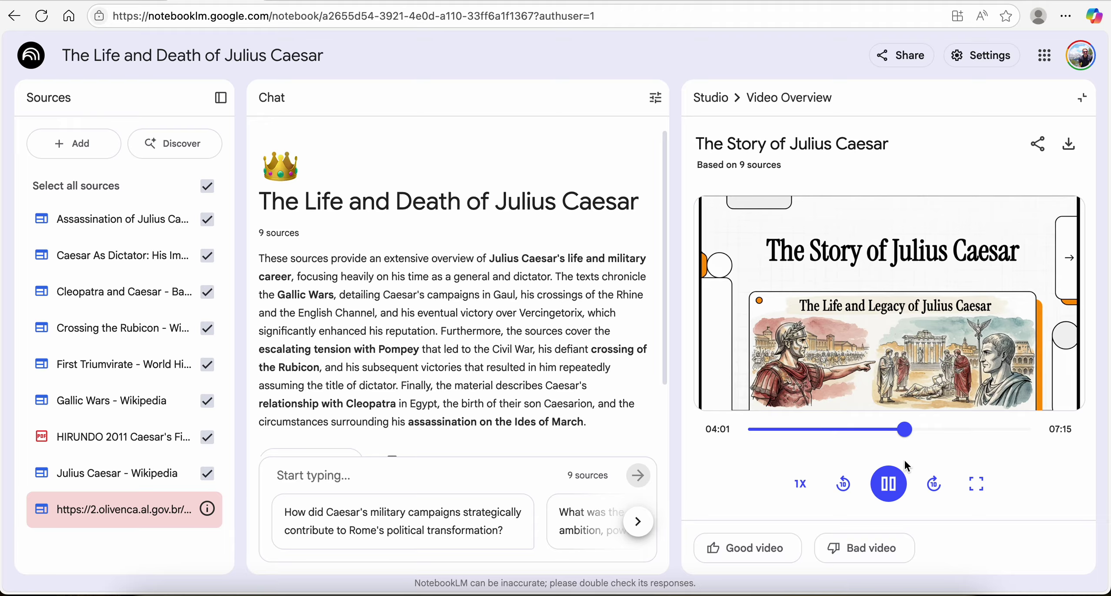
pyautogui.click(905, 497)
pyautogui.click(710, 97)
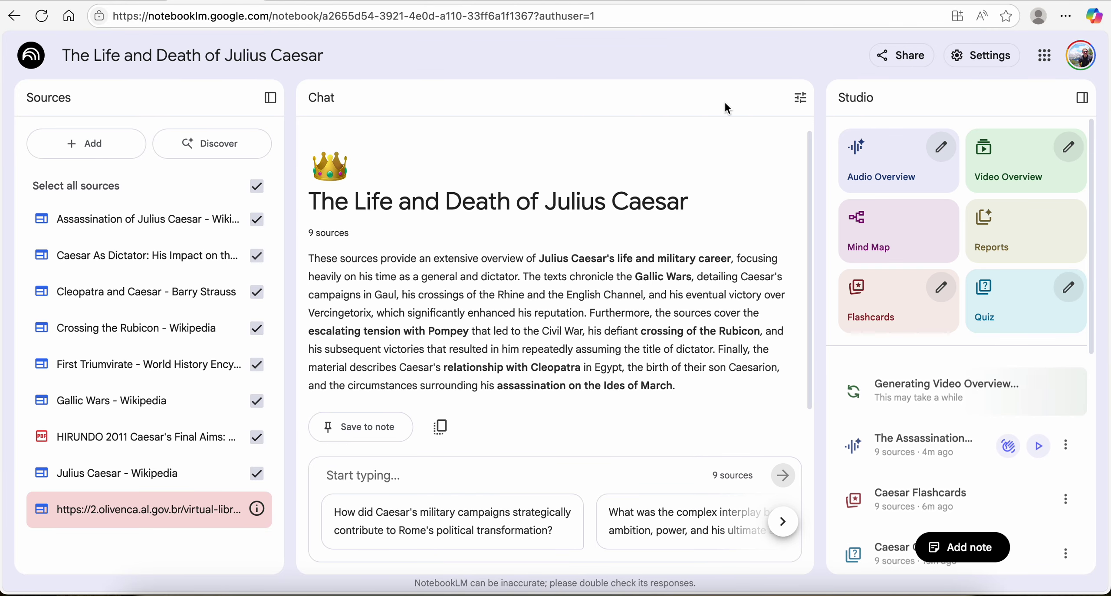
# Open the saved Caesar Quiz from the Studio outputs to view its first question
pyautogui.scroll(-4, 955, 447)
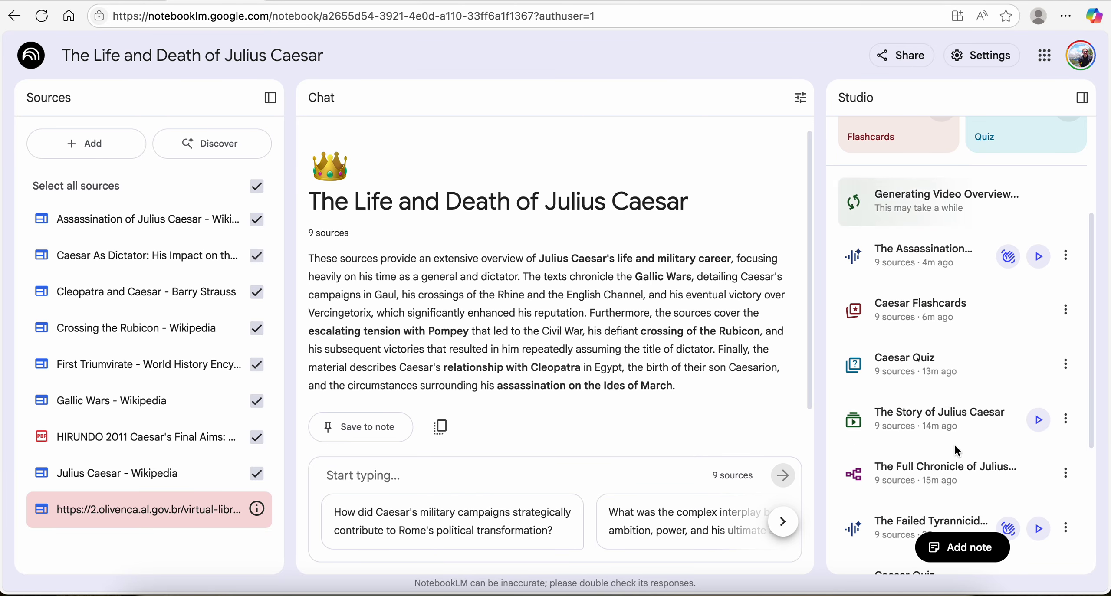
pyautogui.scroll(-5, 954, 444)
pyautogui.click(912, 372)
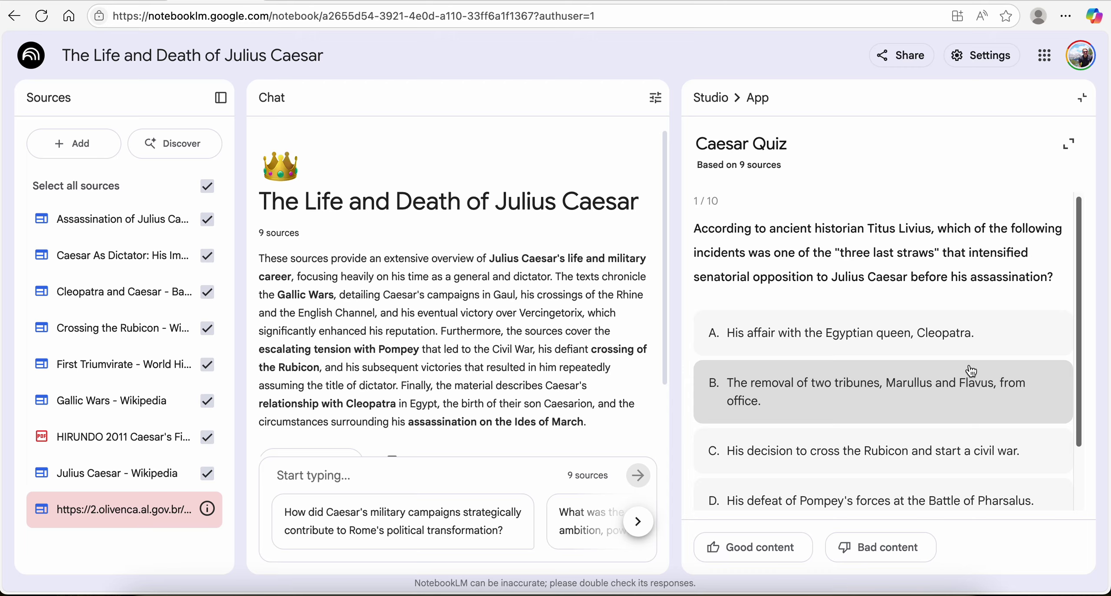
pyautogui.press('super+shift+5')
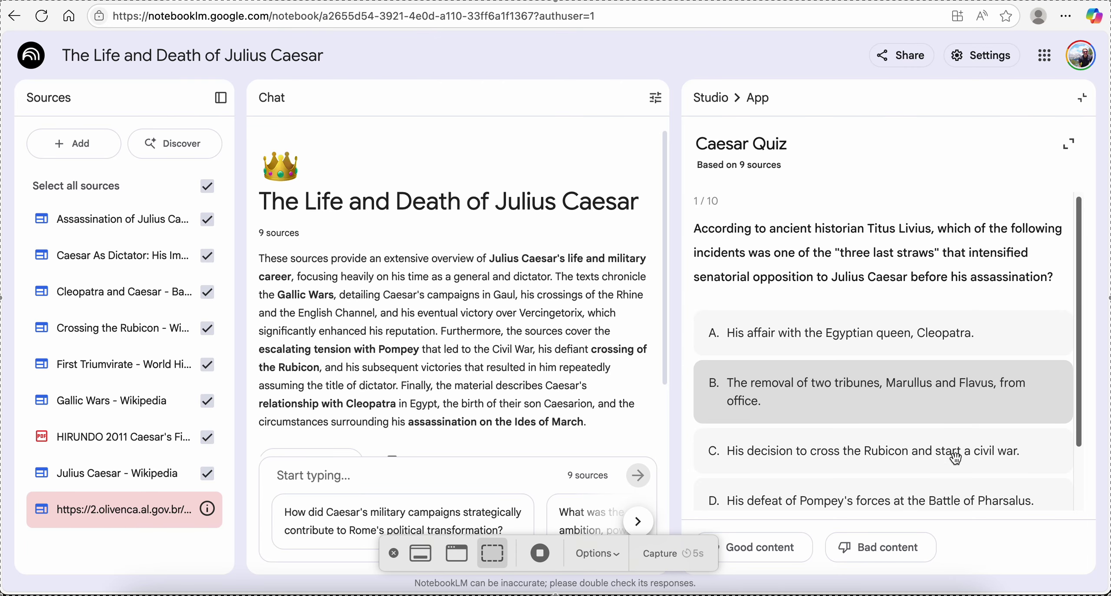